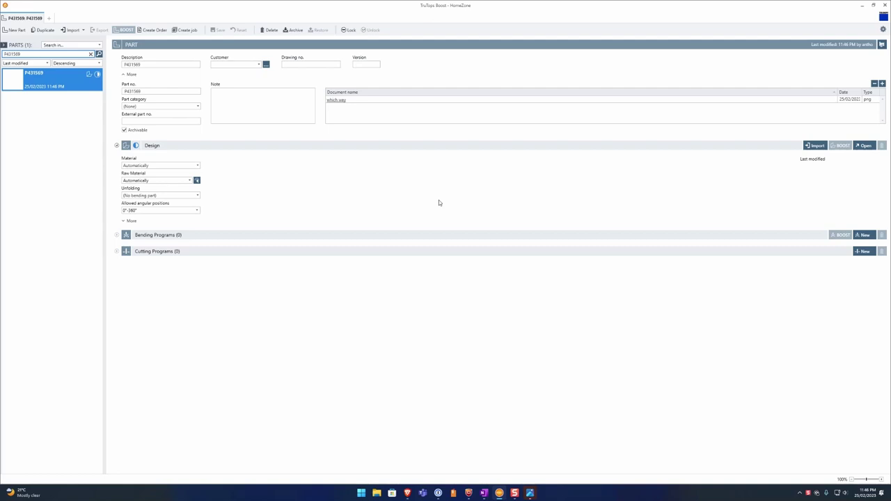
# Step: Preview the attached which way.png picture, then close the viewer
pyautogui.click(530, 493)
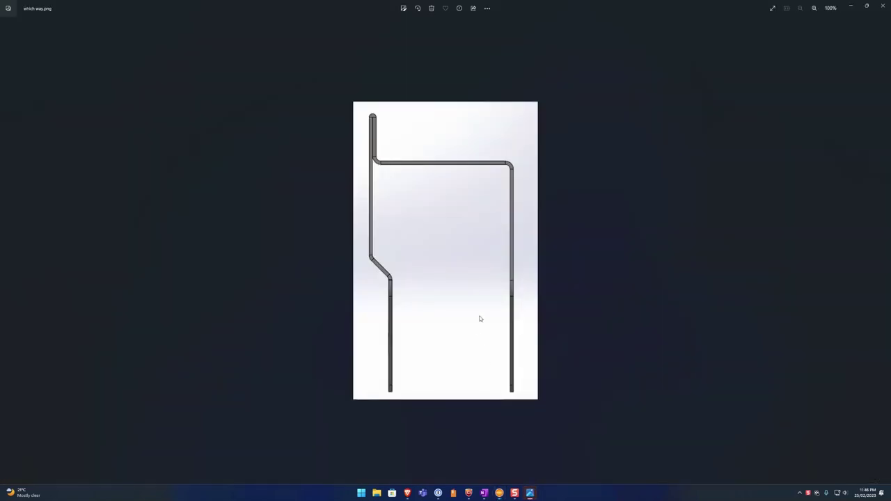
pyautogui.click(865, 8)
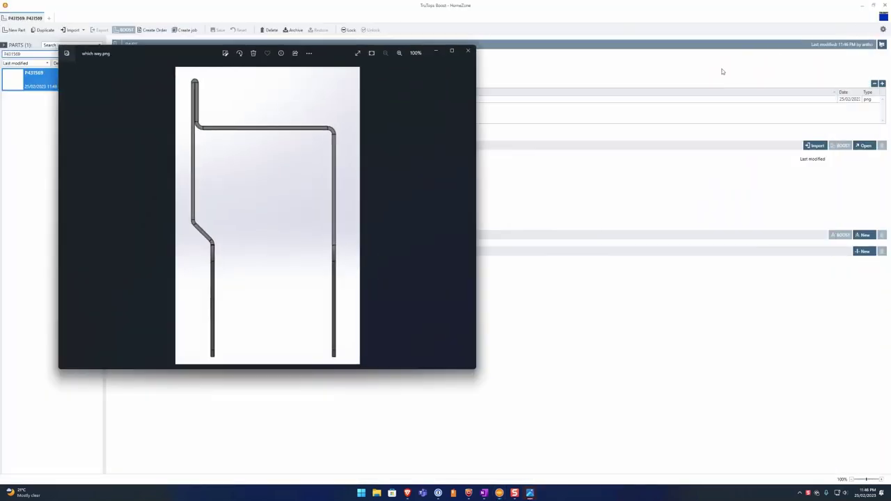
pyautogui.click(623, 284)
# Step: Set material 1.4301 with raw material 1.4301-16, save the part, and open its design
pyautogui.click(199, 166)
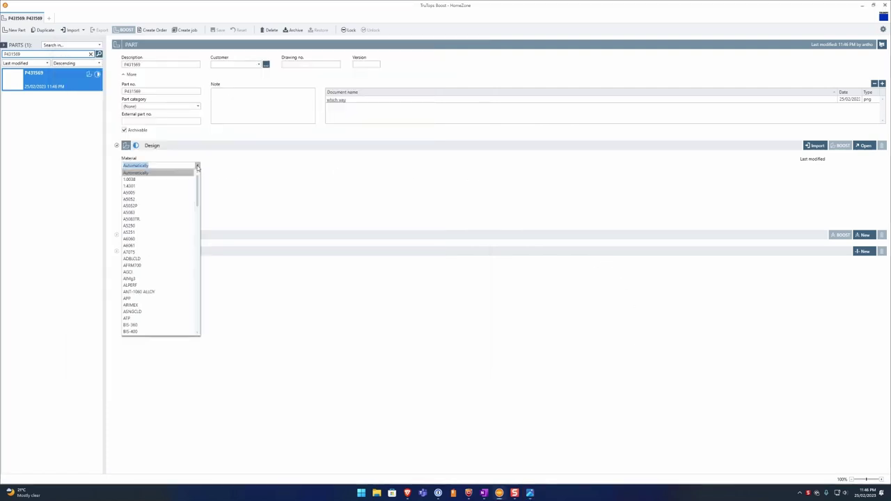
pyautogui.click(149, 186)
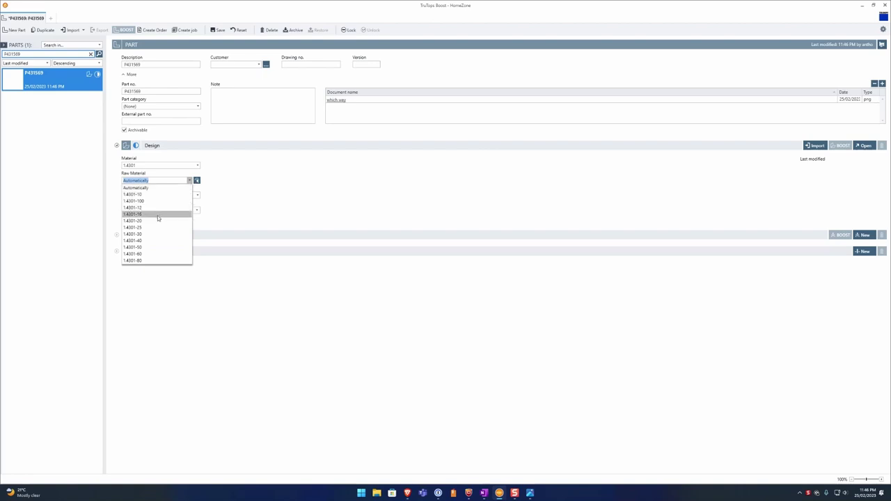
pyautogui.click(218, 33)
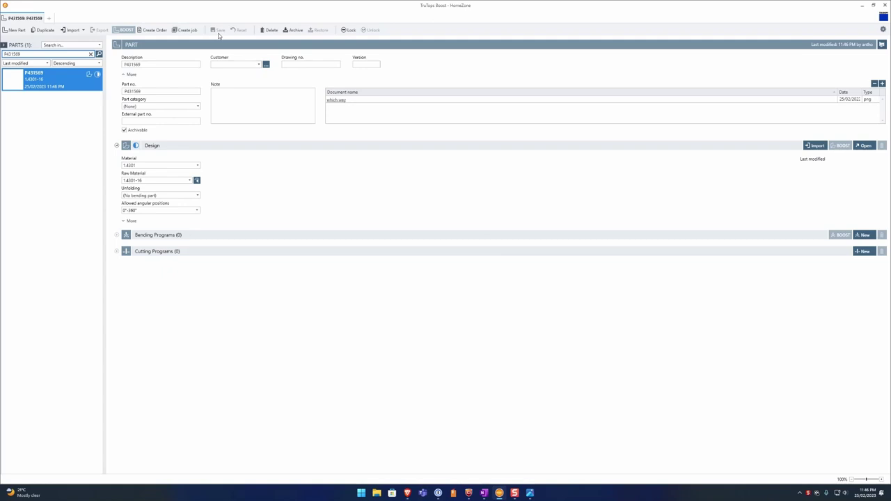
pyautogui.click(855, 147)
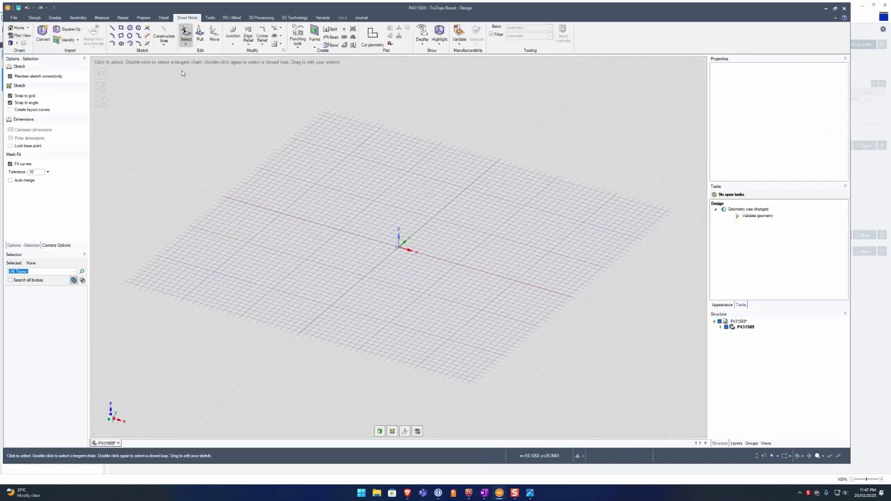
# Step: Insert which way.png from File Explorer onto the design grid
pyautogui.click(44, 17)
pyautogui.press('r')
pyautogui.press('super+e')
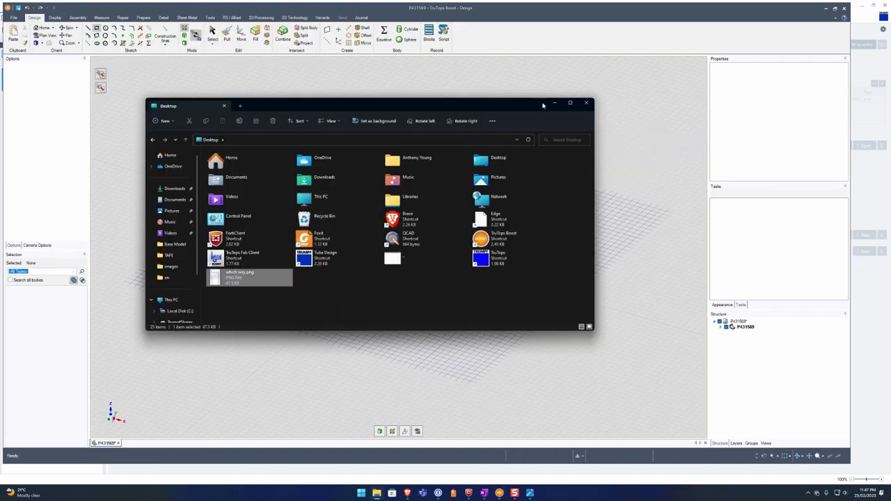
pyautogui.click(615, 158)
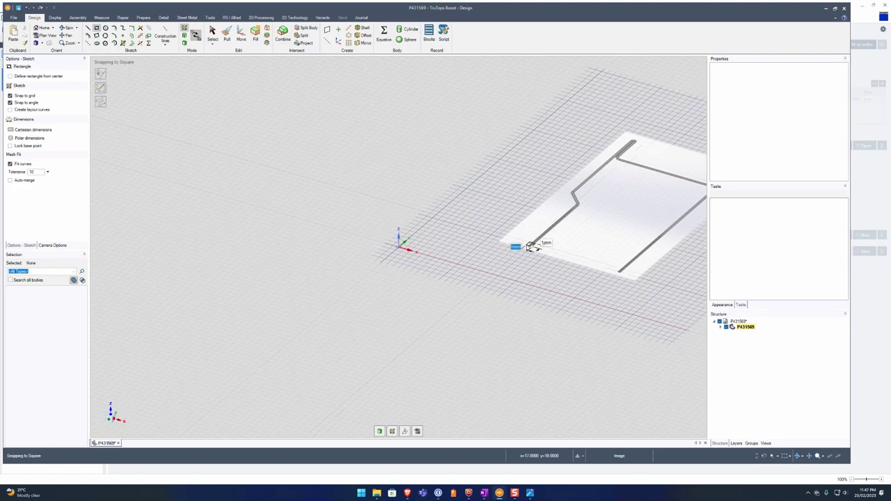
# Step: Select the imported picture and zoom in, briefly trying the Line tool before returning to Select
pyautogui.press('s')
pyautogui.click(555, 158)
pyautogui.scroll(3, 555, 158)
pyautogui.scroll(4, 514, 191)
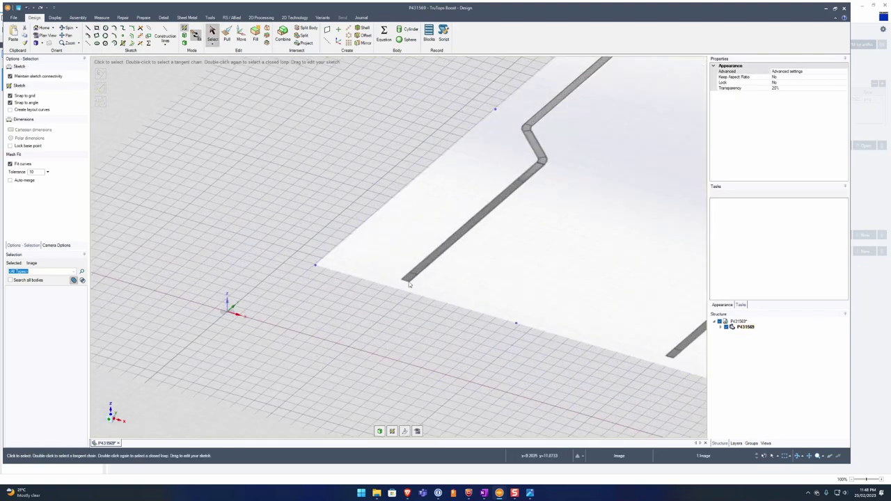
pyautogui.press('l')
pyautogui.click(416, 281)
pyautogui.press('s')
# Step: Reselect the picture, dismiss its right-click menu, zoom in, and switch to Plan View
pyautogui.scroll(-3, 408, 223)
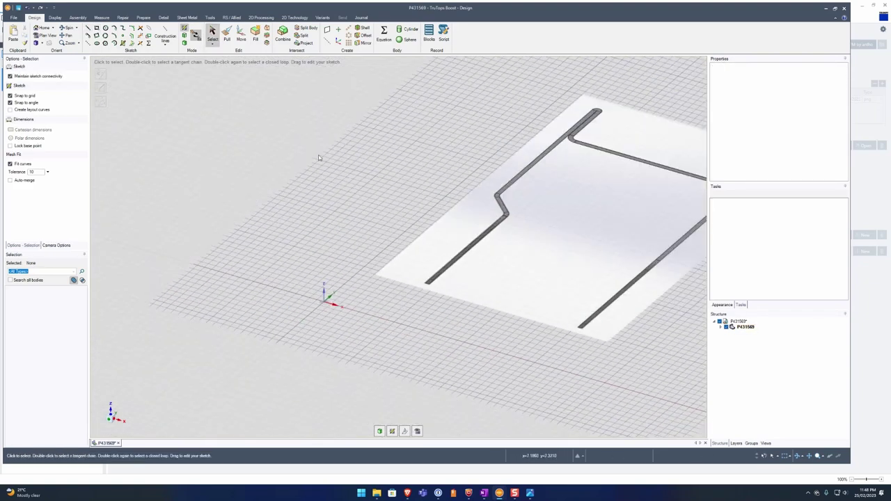
pyautogui.scroll(-2, 409, 237)
pyautogui.click(406, 250)
pyautogui.rightClick(406, 255)
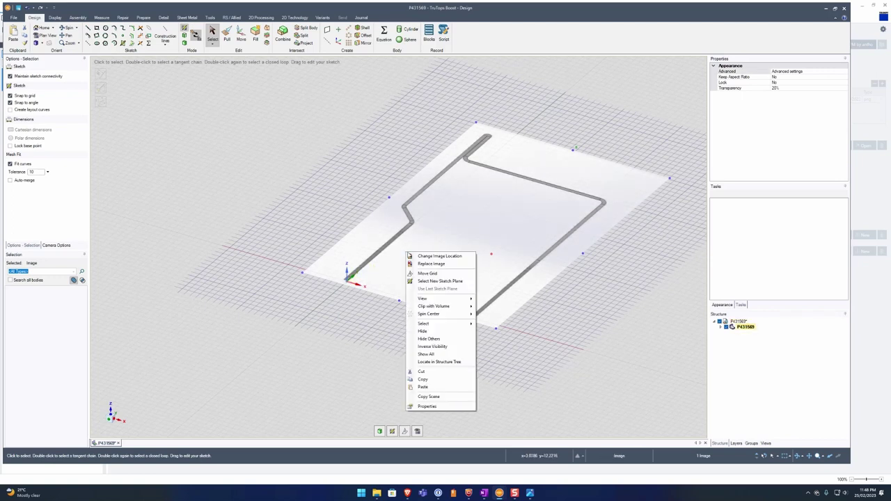
pyautogui.click(534, 160)
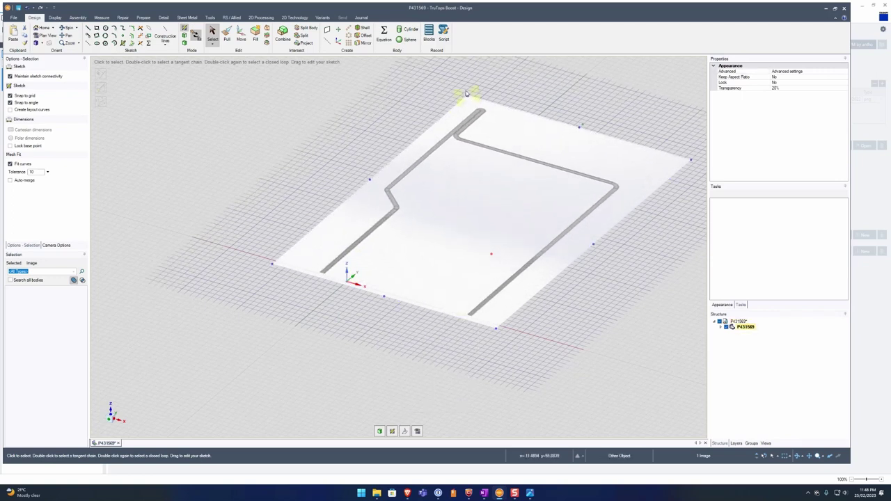
pyautogui.scroll(2, 476, 124)
pyautogui.scroll(2, 529, 195)
pyautogui.scroll(2, 539, 214)
pyautogui.press('v')
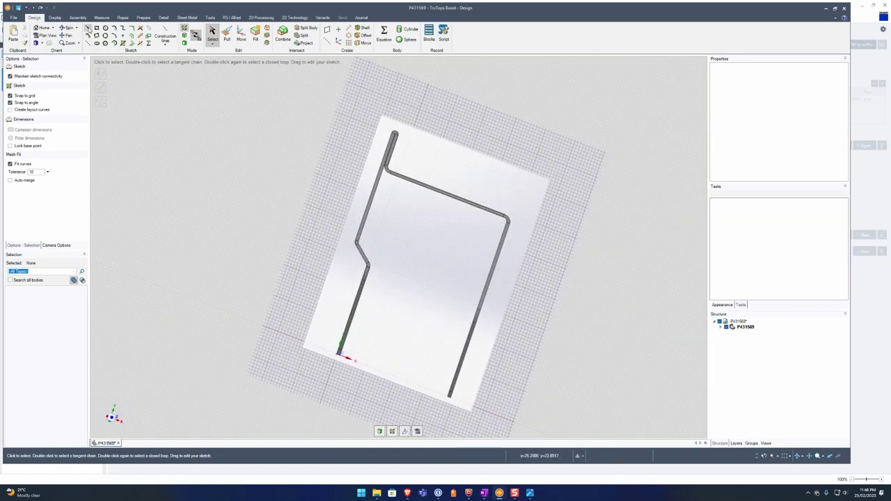
# Step: Trace the channel profile with connected lines from the bottom-left end to the right leg's bottom
pyautogui.click(88, 28)
pyautogui.scroll(3, 341, 352)
pyautogui.click(341, 352)
pyautogui.click(371, 164)
pyautogui.scroll(-3, 354, 207)
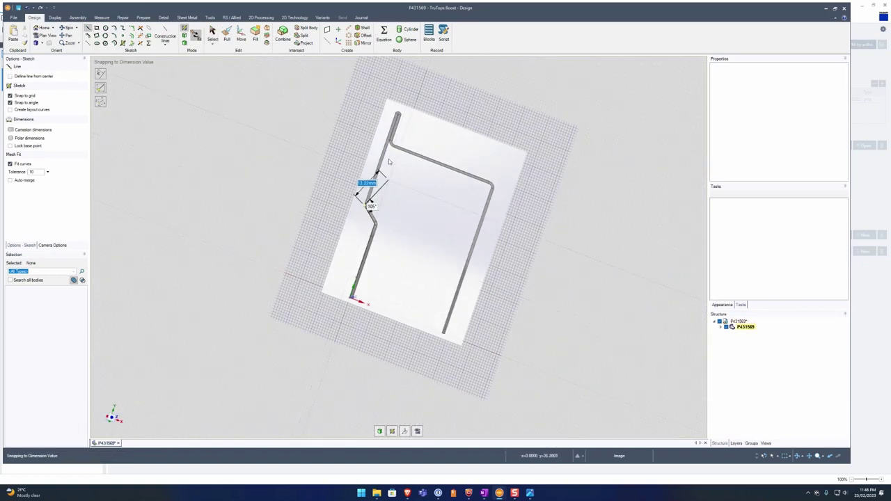
pyautogui.scroll(5, 411, 70)
pyautogui.click(424, 73)
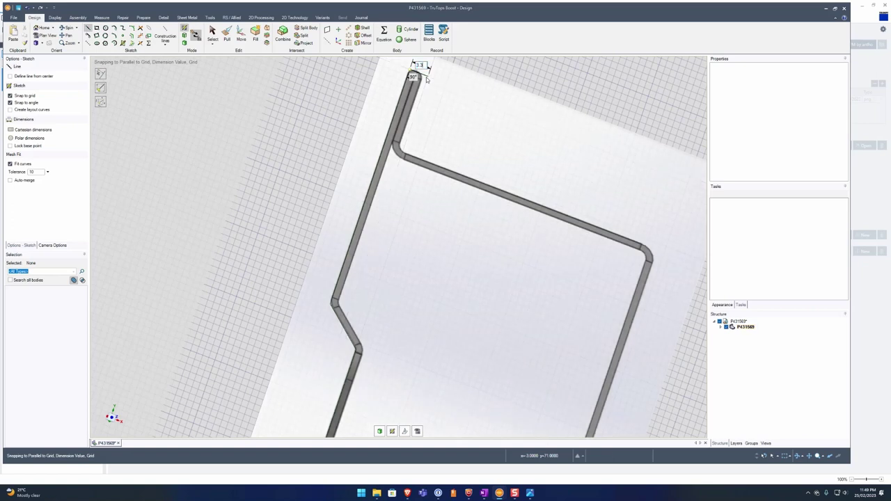
pyautogui.click(654, 256)
pyautogui.scroll(-3, 654, 256)
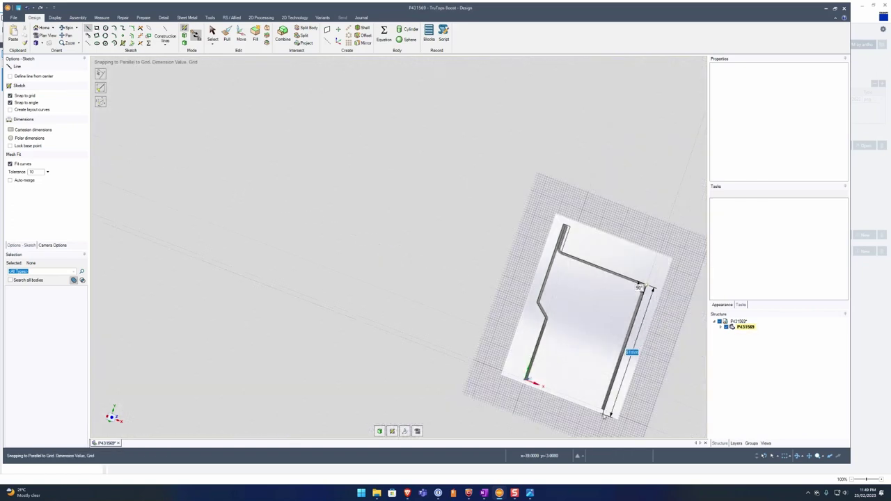
# Step: Offset all seven traced lines to give the profile sheet thickness
pyautogui.click(132, 34)
pyautogui.click(424, 275)
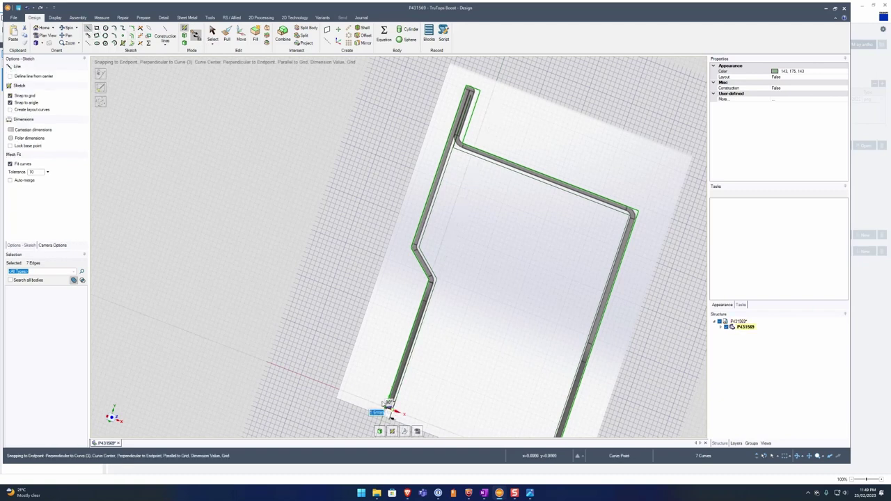
pyautogui.press('Return')
# Step: Pull the flat profile face up in 3D into tall channel walls
pyautogui.press('d')
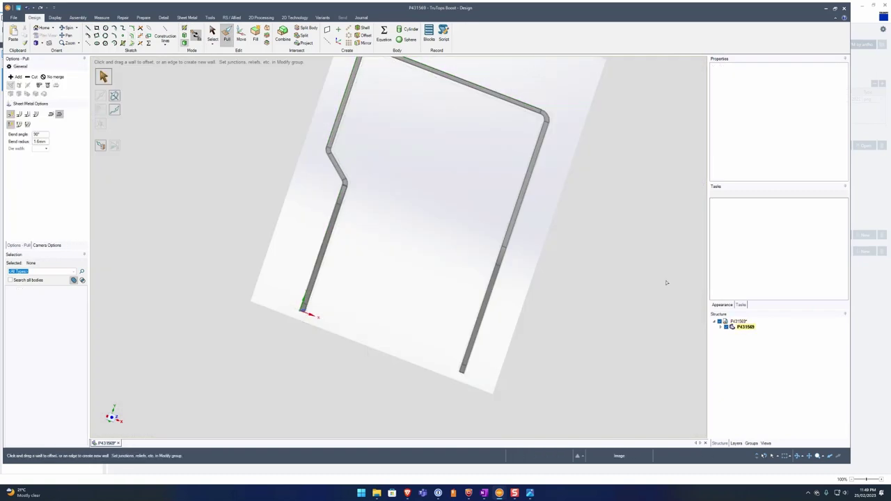
pyautogui.click(408, 221)
pyautogui.moveTo(407, 221); pyautogui.dragTo(538, 182, button='middle')
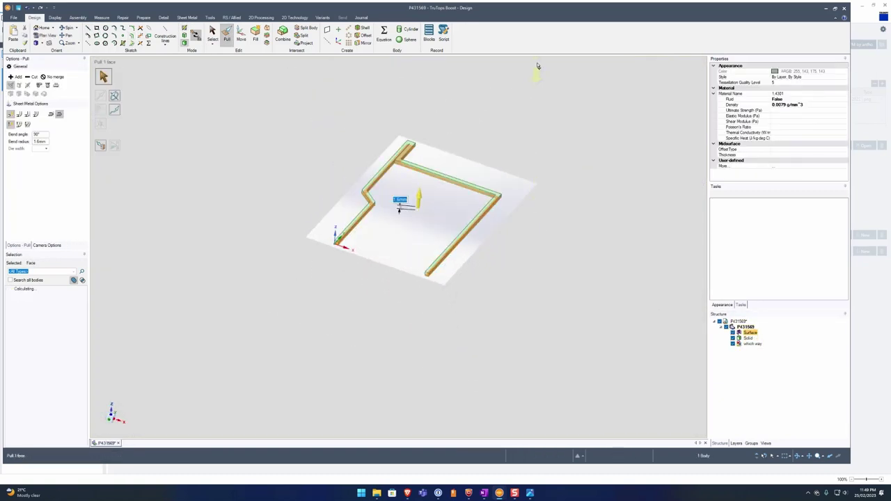
pyautogui.moveTo(537, 66); pyautogui.dragTo(536, 149)
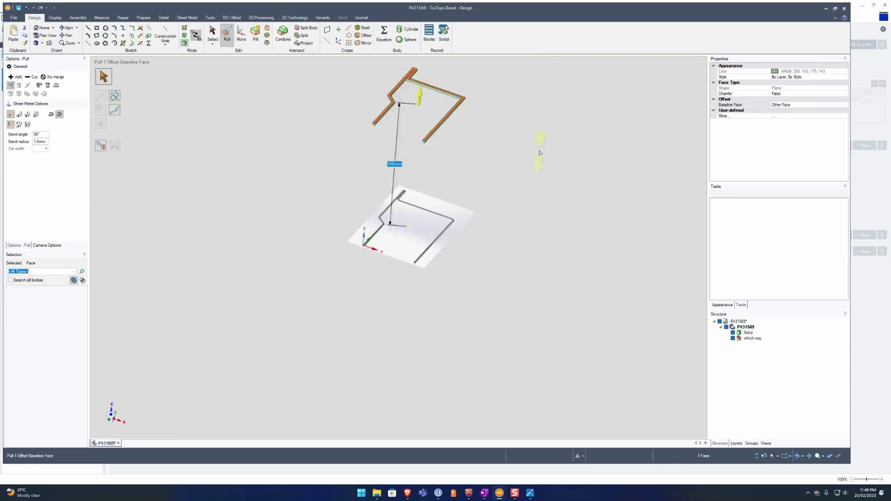
pyautogui.moveTo(509, 109); pyautogui.dragTo(389, 77, button='middle')
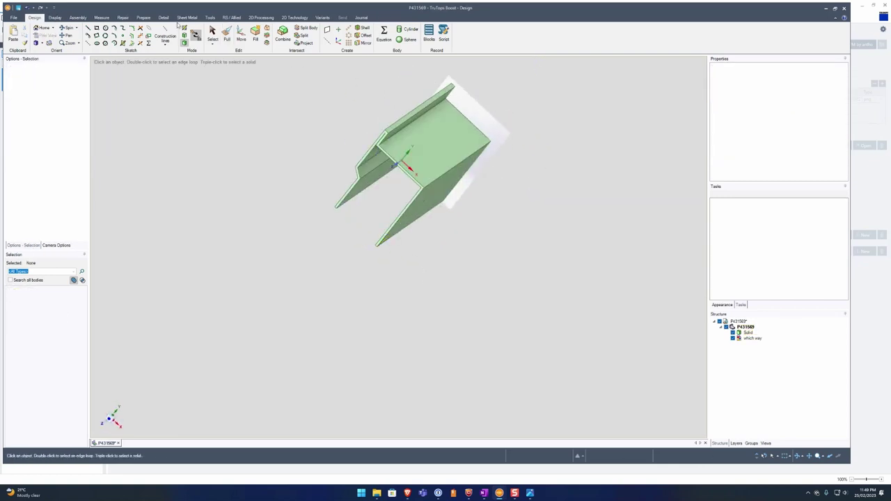
# Step: From the Sheet Metal tools, turn a sharp corner edge into a bend
pyautogui.click(186, 17)
pyautogui.click(44, 33)
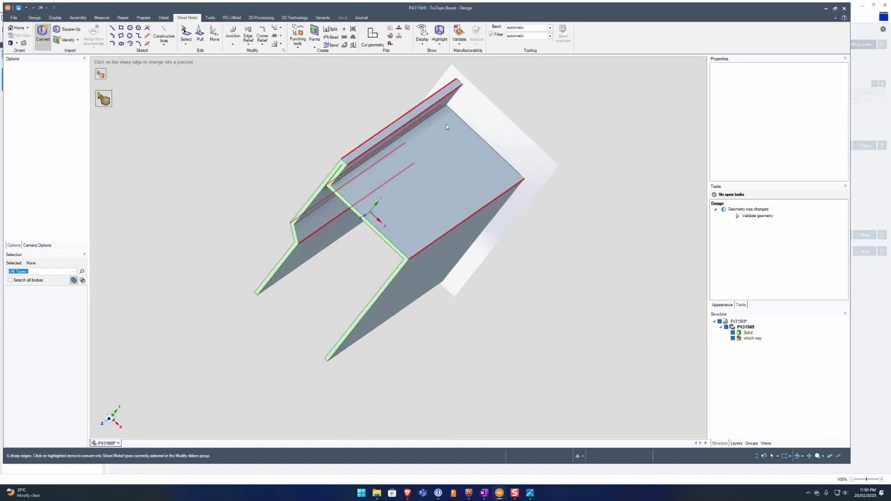
pyautogui.click(272, 212)
pyautogui.scroll(5, 272, 212)
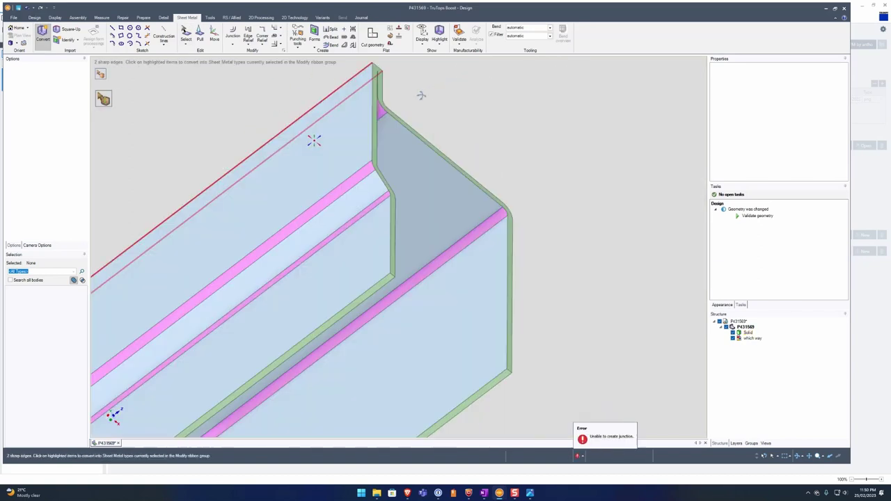
pyautogui.scroll(5, 292, 174)
pyautogui.scroll(5, 307, 127)
# Step: Try joining the corner edges with Pull and Junction, then undo it
pyautogui.press('p')
pyautogui.click(317, 152)
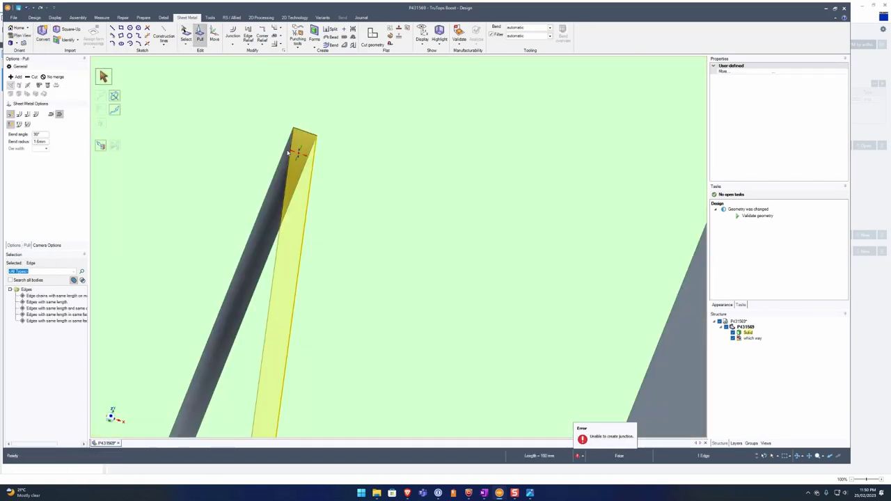
pyautogui.moveTo(317, 151); pyautogui.dragTo(355, 202, button='middle')
pyautogui.click(230, 36)
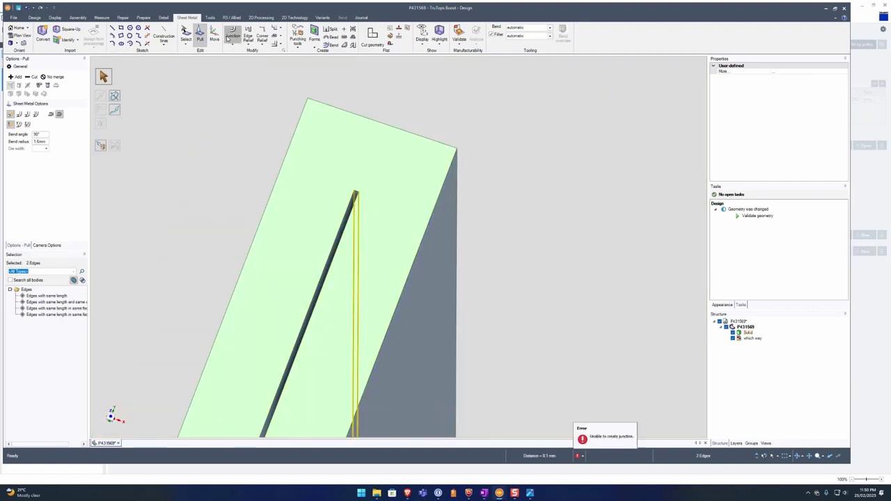
pyautogui.moveTo(247, 37); pyautogui.dragTo(382, 196, button='middle')
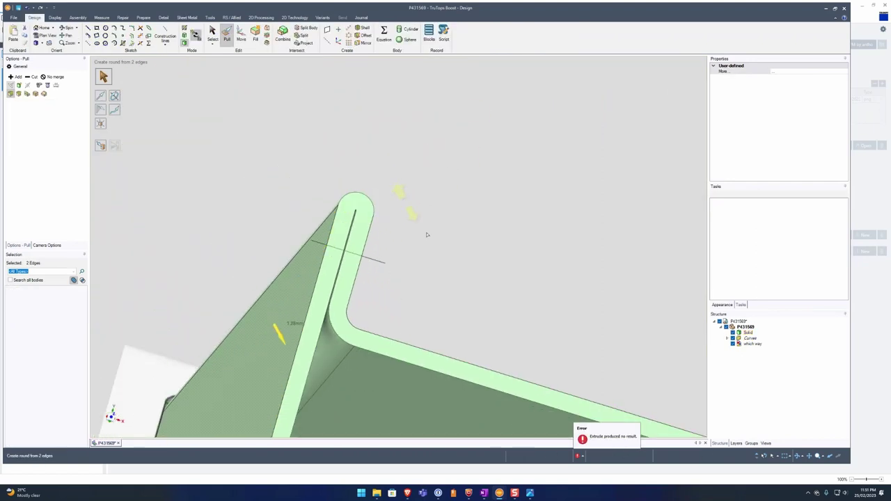
pyautogui.hotkey('ctrl', 'z')
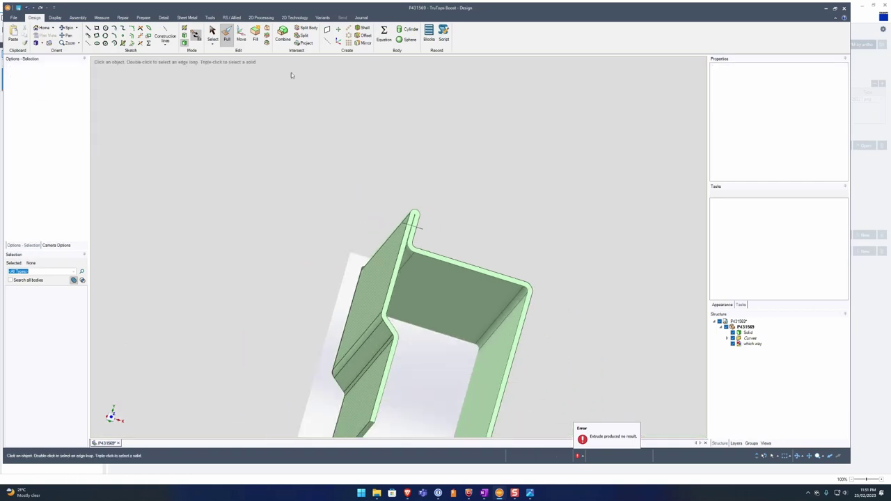
# Step: Convert the solid to sheet metal from a reference face, validating bends A1–A4
pyautogui.click(43, 34)
pyautogui.moveTo(555, 358); pyautogui.dragTo(476, 313, button='middle')
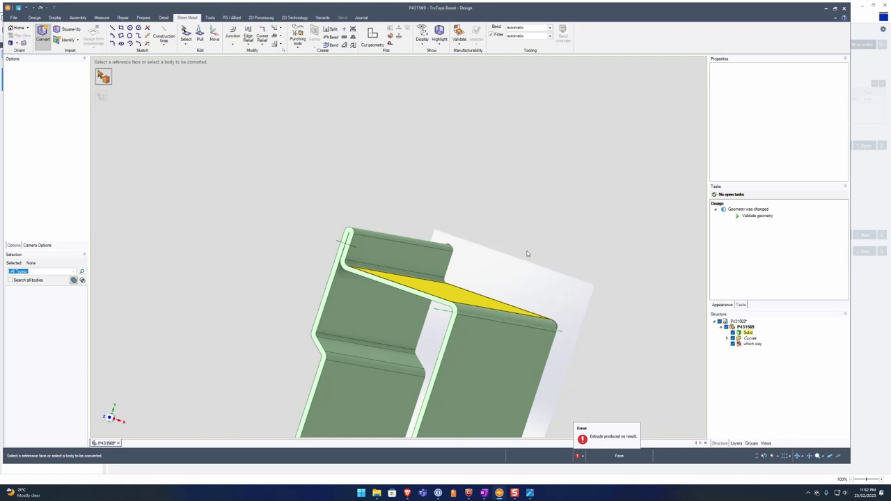
pyautogui.moveTo(527, 254); pyautogui.dragTo(525, 234, button='middle')
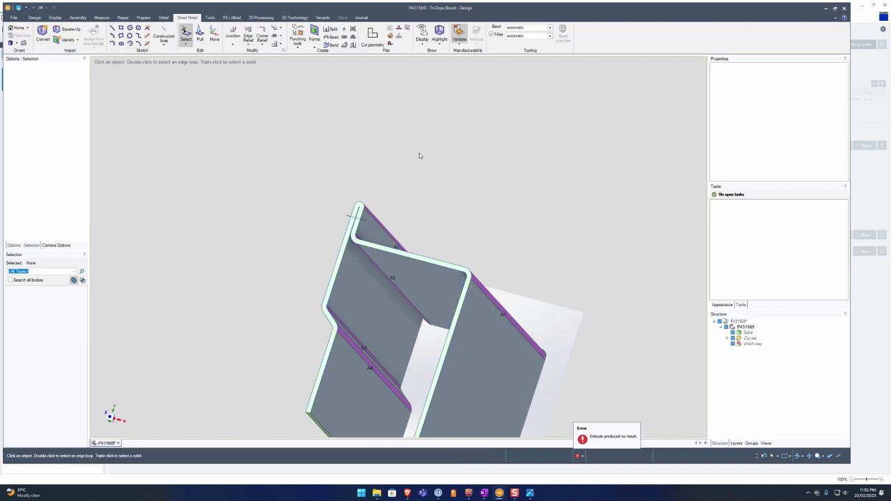
# Step: Delete the Curves folder from the Structure tree, inspect the part, and save the design
pyautogui.click(749, 339)
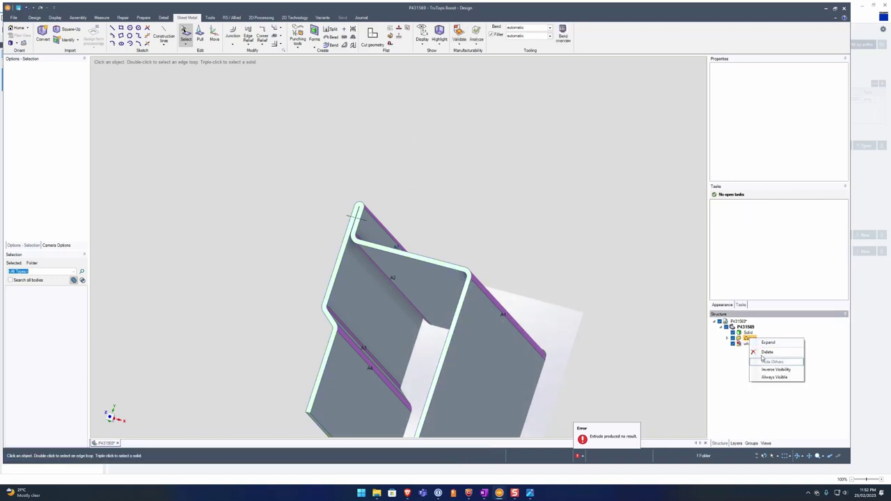
pyautogui.press('z')
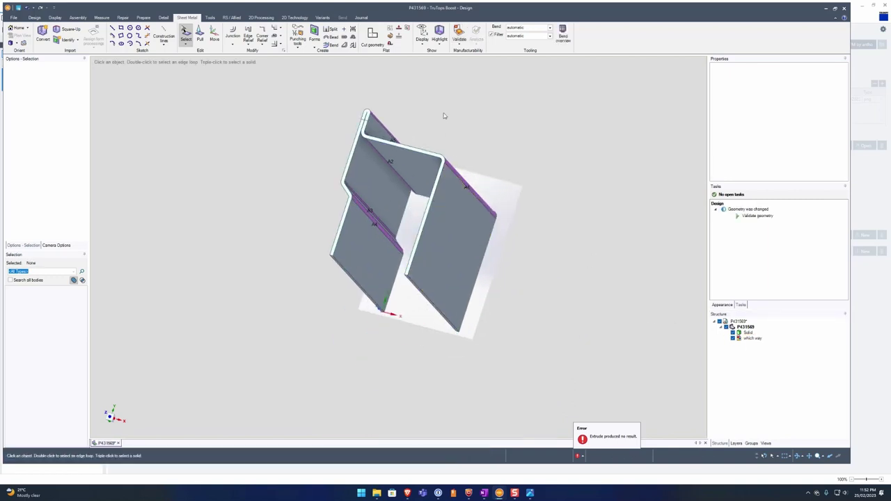
pyautogui.moveTo(448, 124); pyautogui.dragTo(441, 159, button='middle')
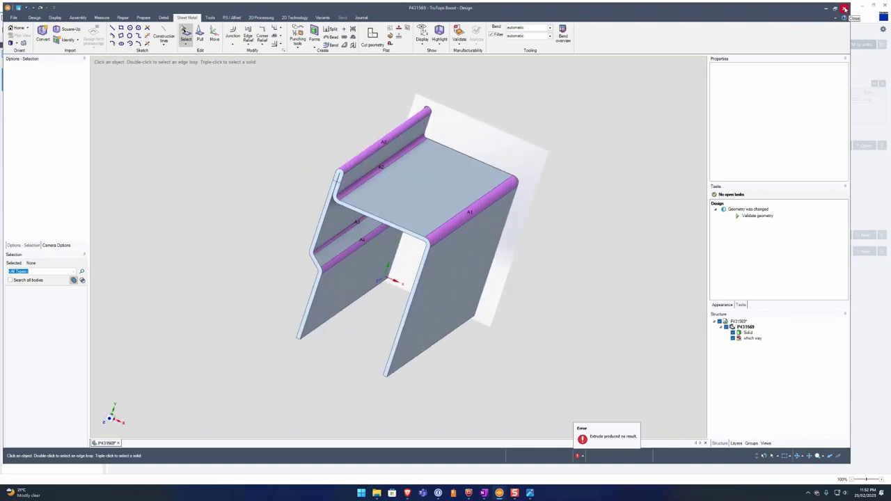
pyautogui.press('Return')
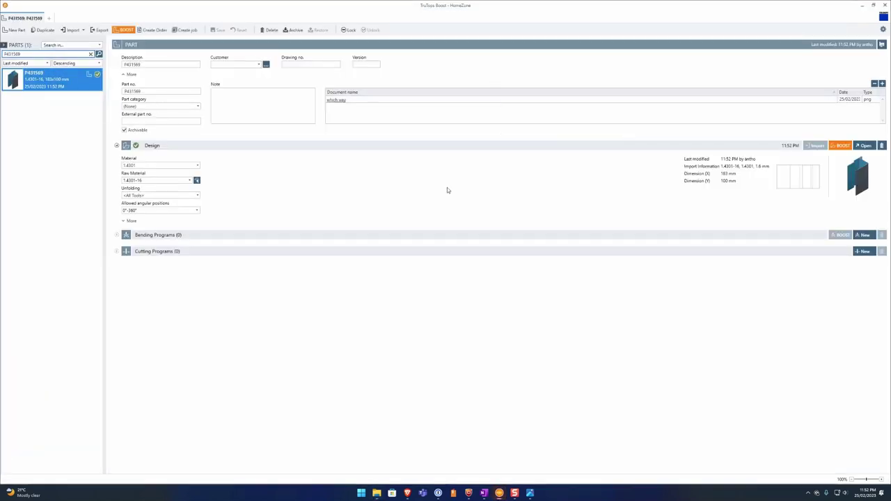
# Step: Preview and close the flat pattern, then save the part with its new Bend1 program
pyautogui.click(787, 184)
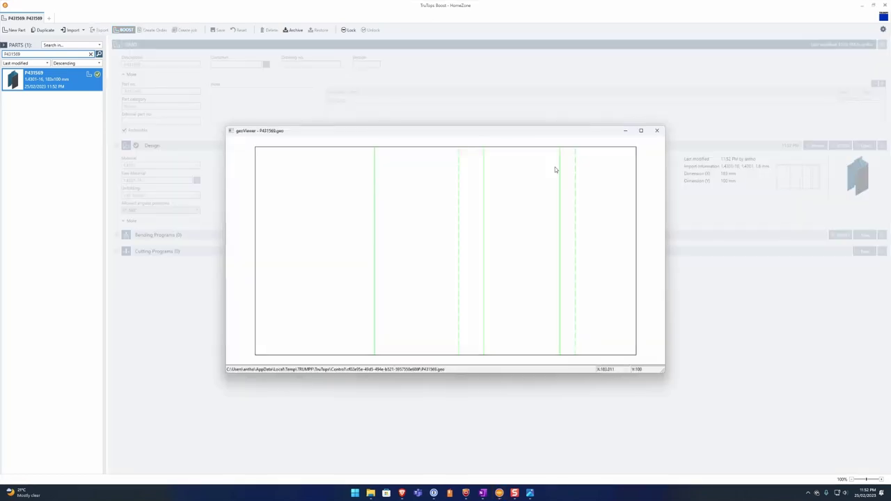
pyautogui.click(658, 131)
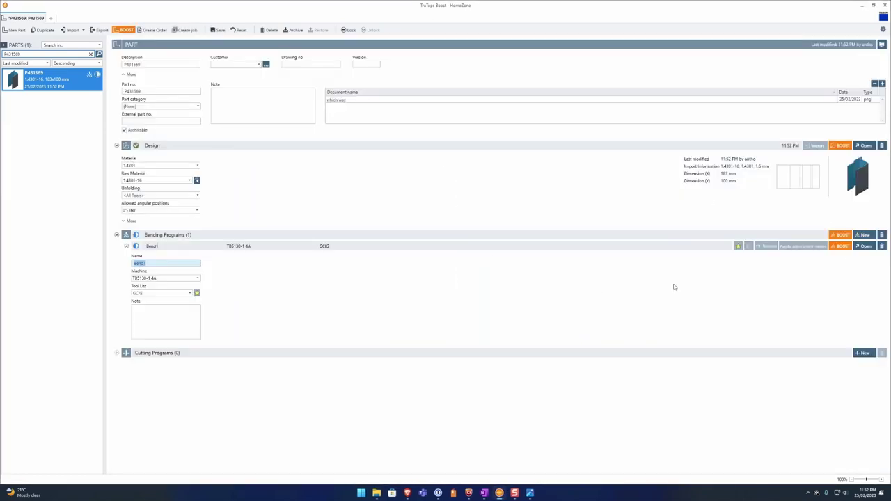
pyautogui.hotkey('ctrl', 's')
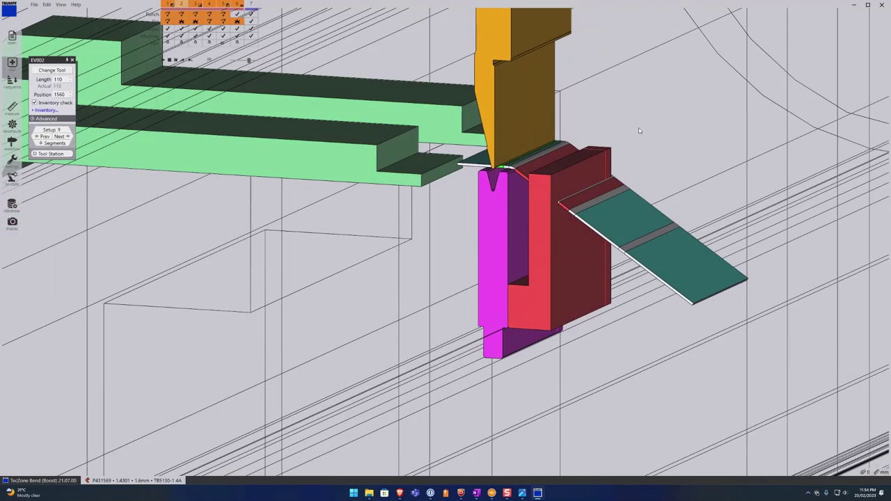
# Step: For bend 1, replace the EV003 die with another GCIG die via Change Tool
pyautogui.click(198, 5)
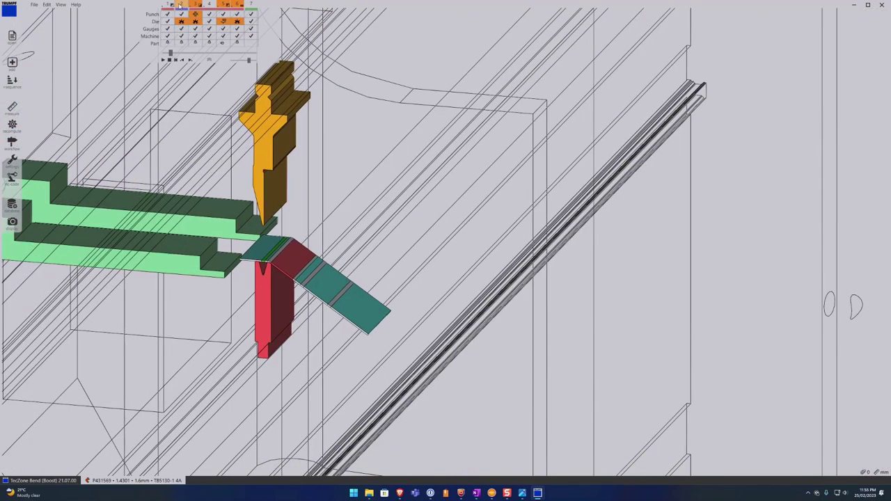
pyautogui.click(182, 5)
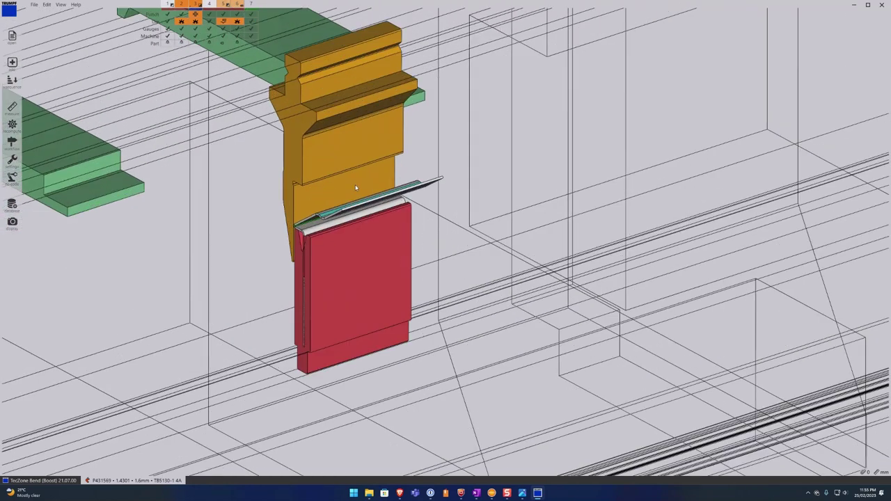
pyautogui.click(300, 282)
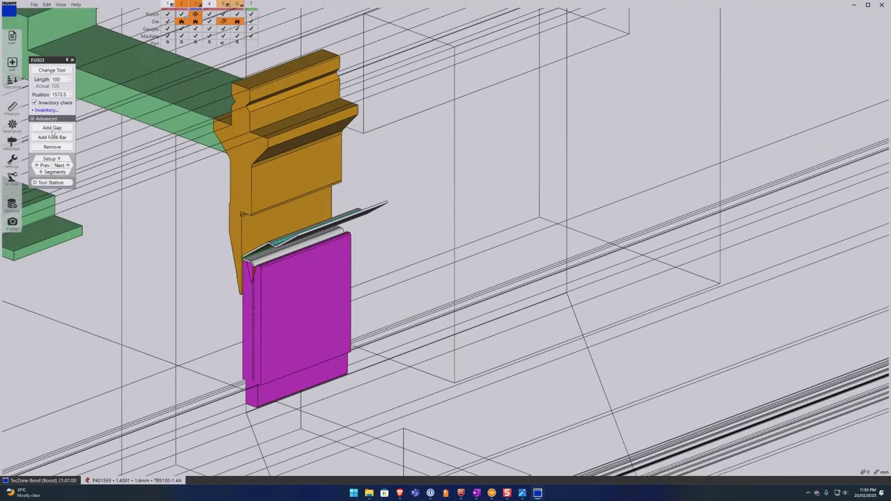
pyautogui.click(46, 119)
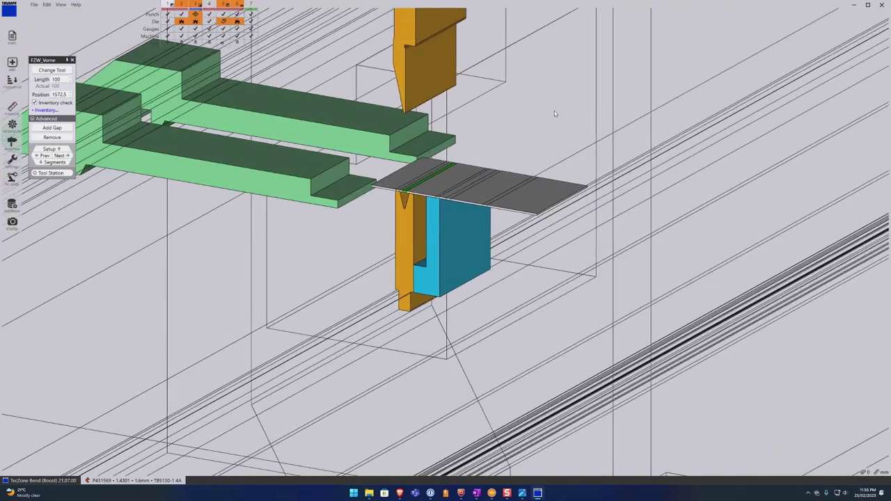
pyautogui.click(401, 254)
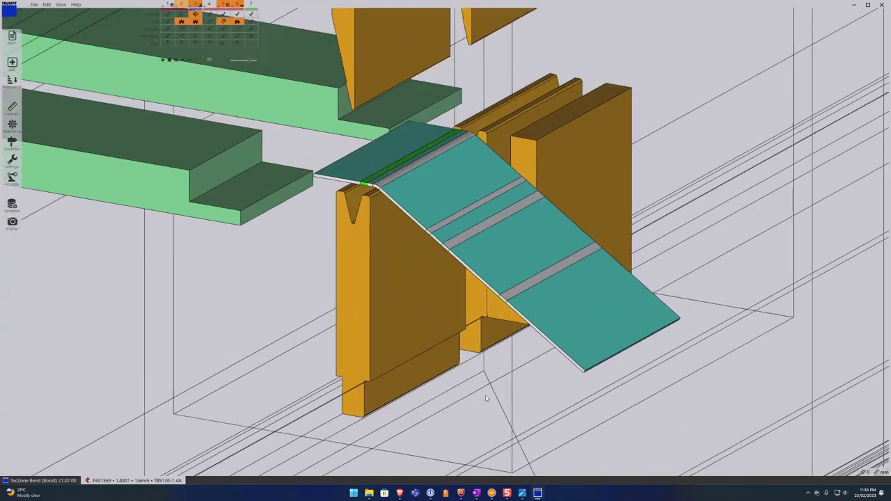
pyautogui.click(51, 70)
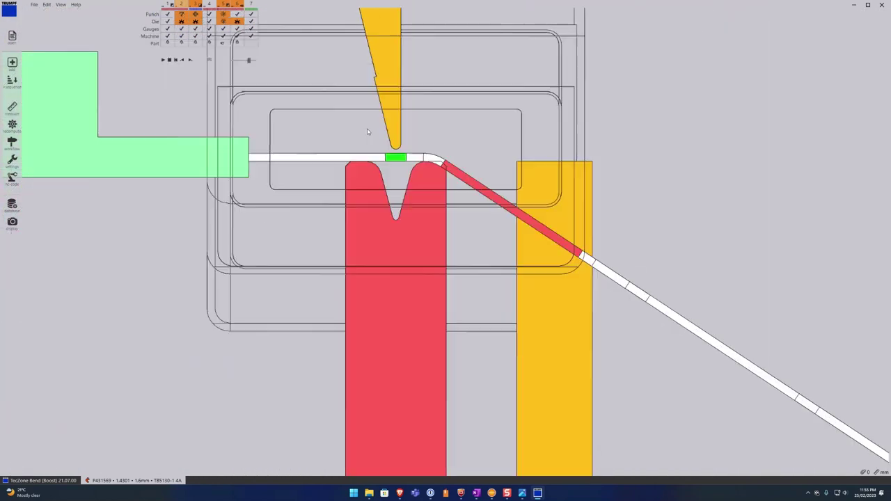
pyautogui.doubleClick(318, 89)
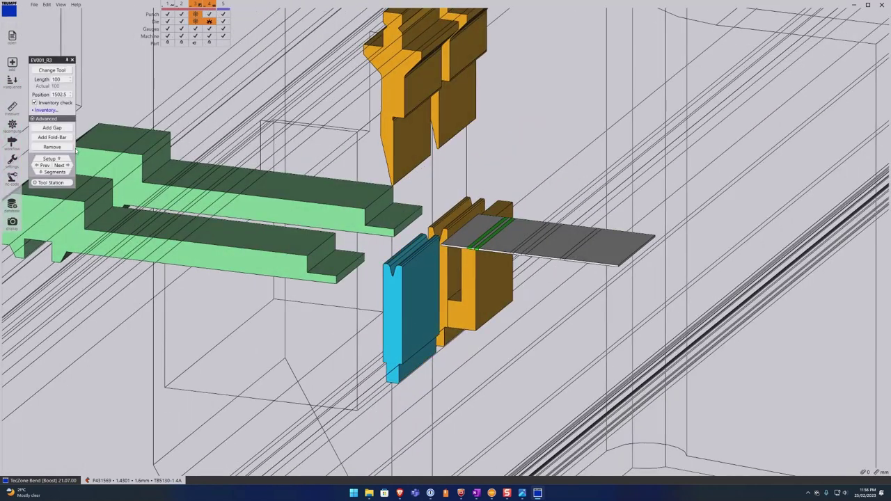
# Step: Replace the OW210 punch and its die with a matching Z-bend punch and die pair
pyautogui.click(68, 147)
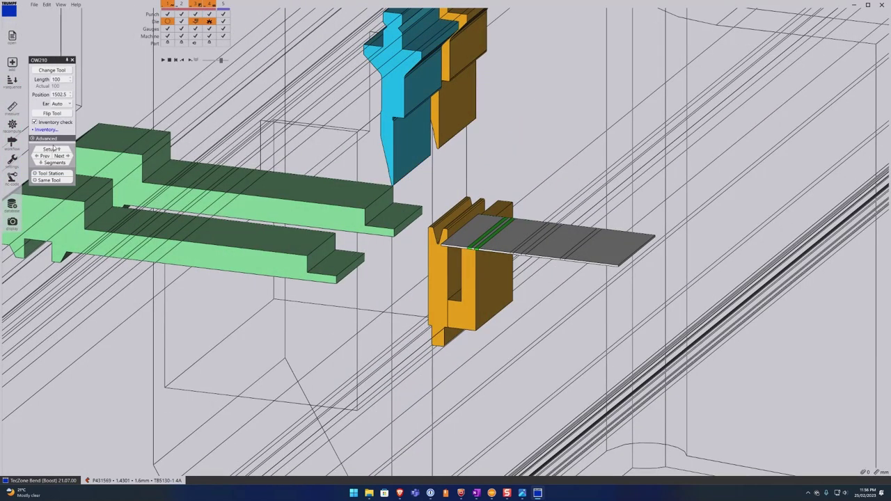
pyautogui.click(52, 166)
pyautogui.rightClick(366, 48)
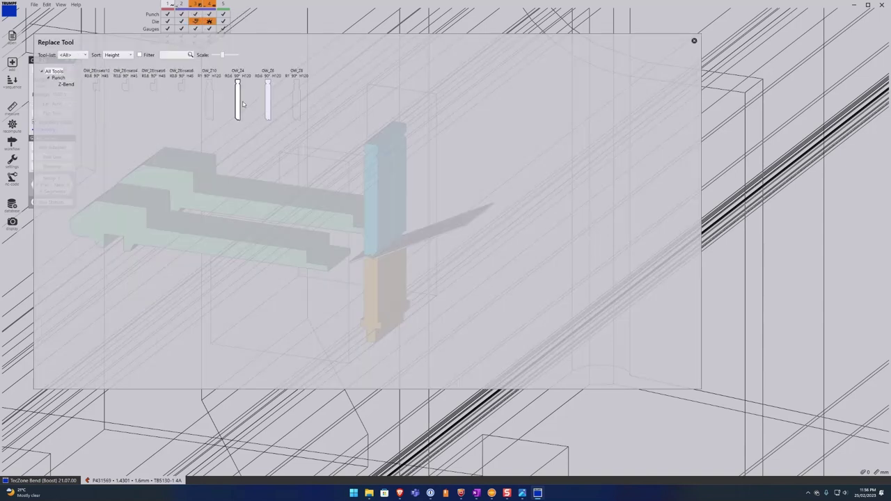
pyautogui.click(383, 292)
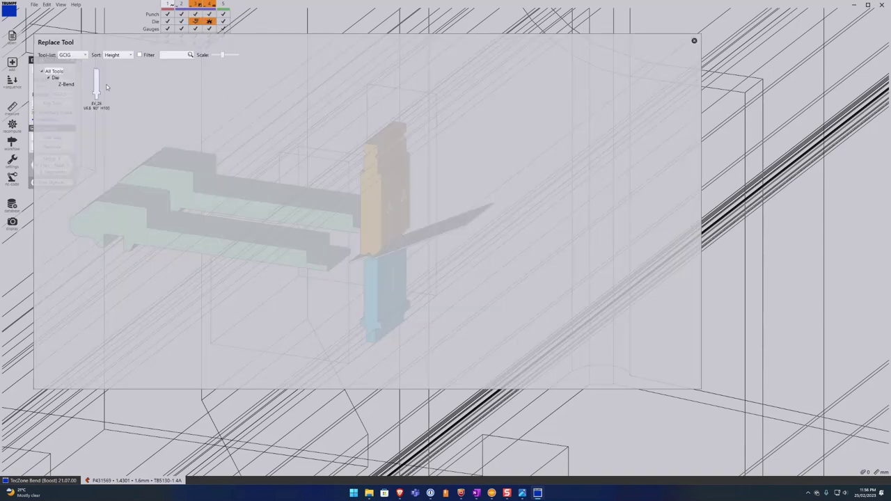
pyautogui.click(96, 87)
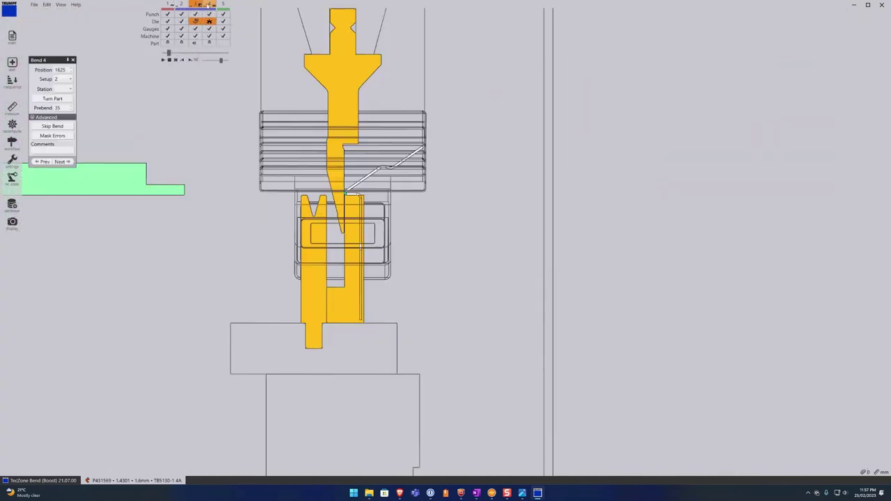
# Step: Apply Turn Part to bend 4 from its side panel
pyautogui.click(56, 102)
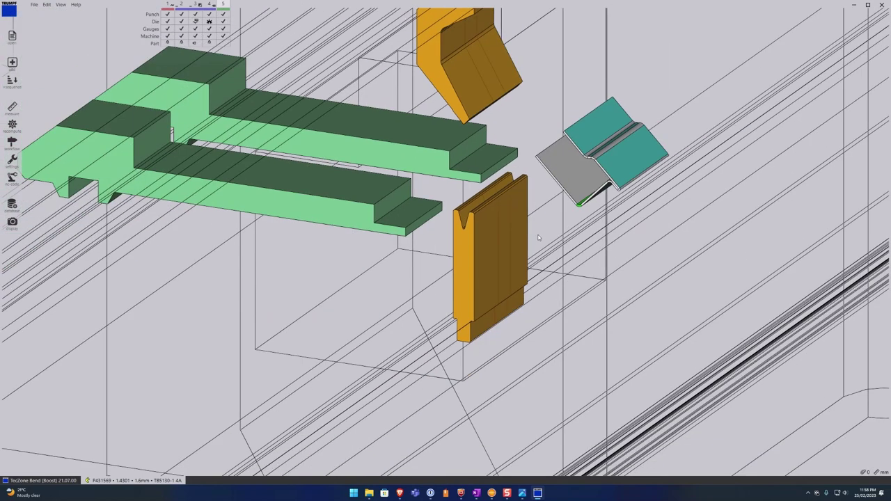
pyautogui.scroll(3, 554, 154)
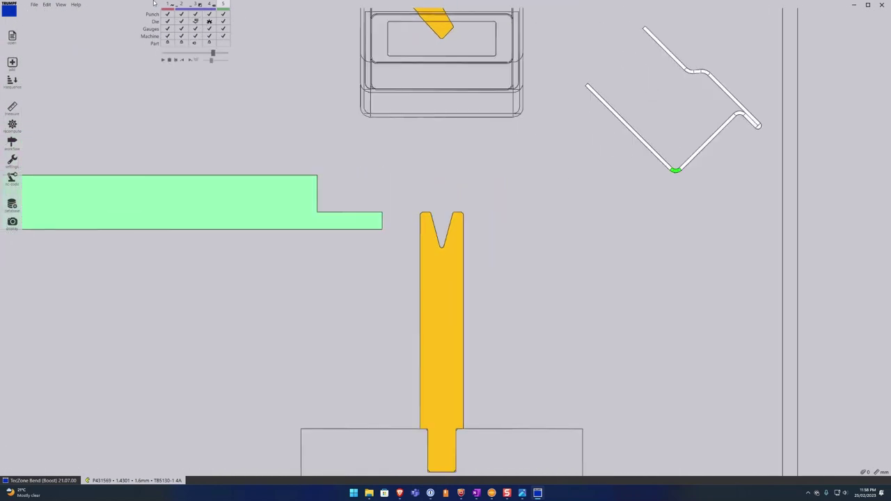